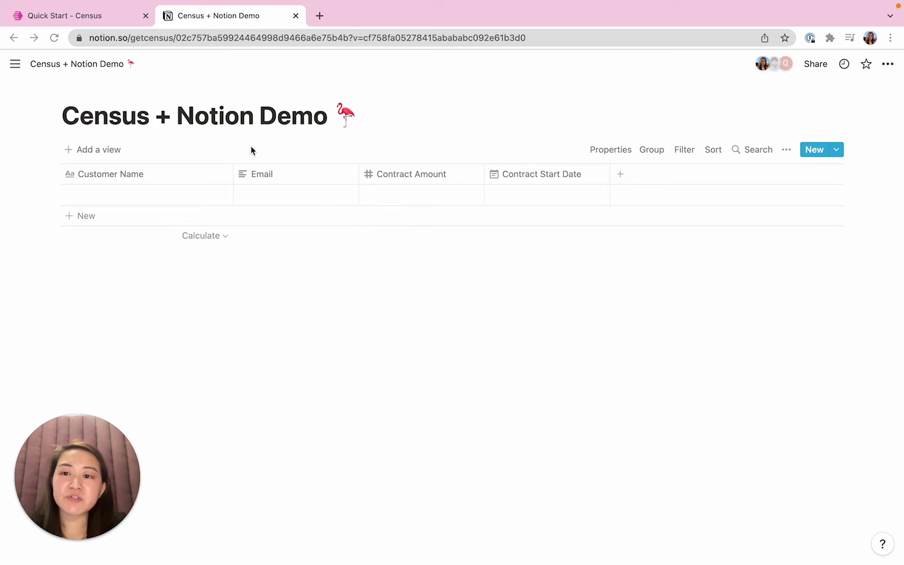
- After reviewing the empty Notion table, switch to the Census Quick Start page
{"action": "left_click", "coordinate": [92, 22]}
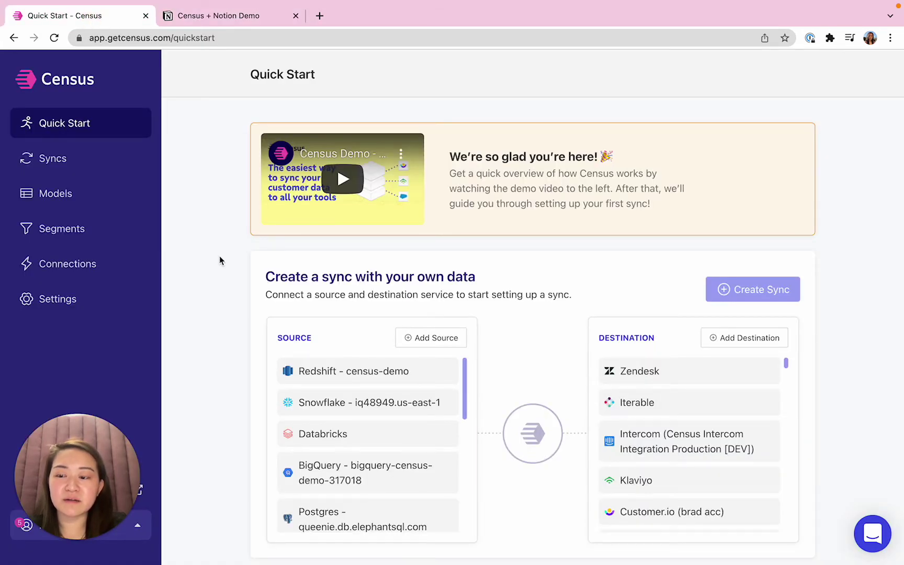
- Add a new Notion destination in Census Connections, found by searching 'not', and continue to Notion authorization
{"action": "left_click", "coordinate": [101, 270]}
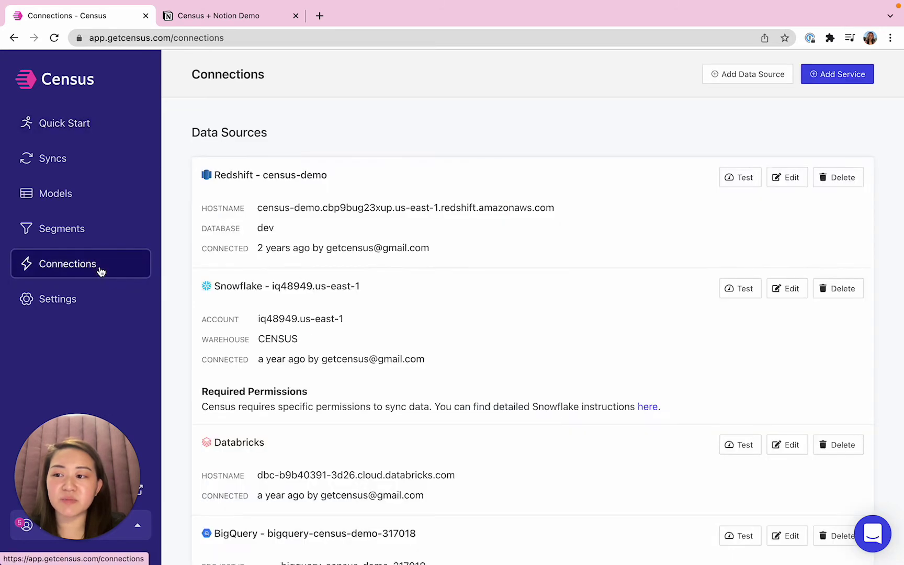
{"action": "left_click", "coordinate": [837, 74]}
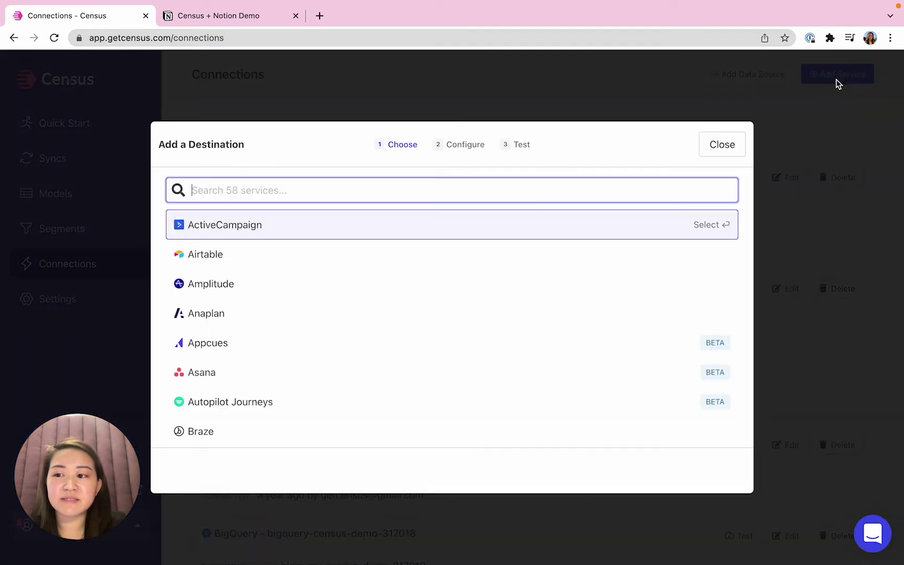
{"action": "type", "text": "not"}
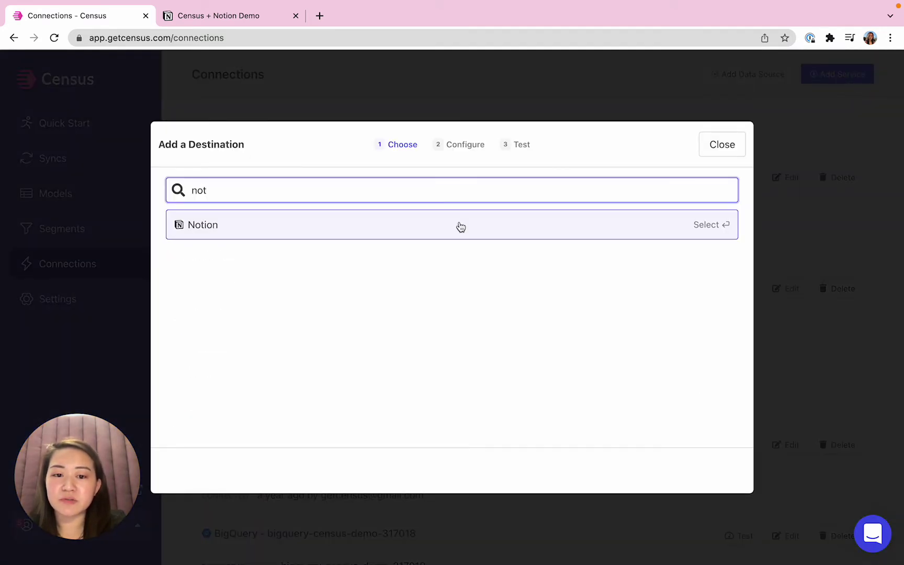
{"action": "left_click", "coordinate": [434, 235]}
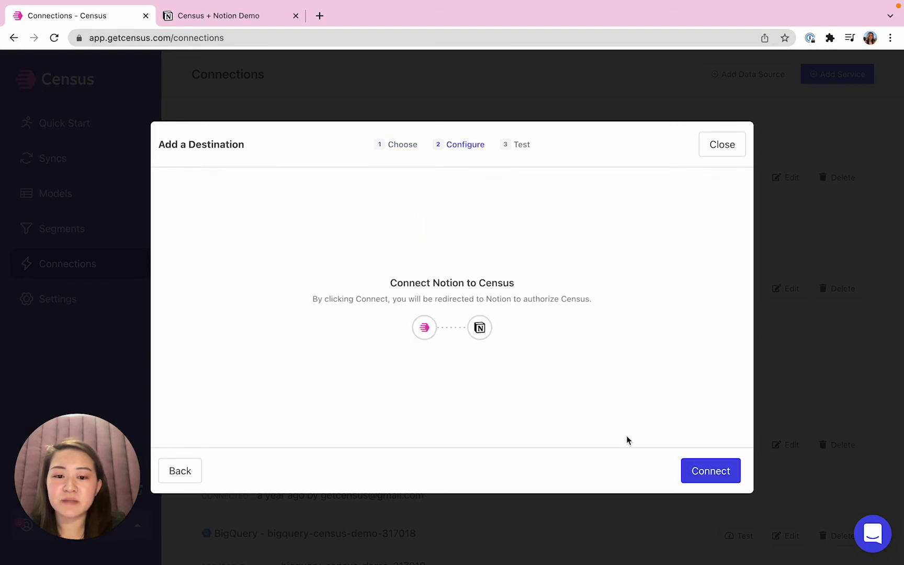
{"action": "left_click", "coordinate": [699, 475]}
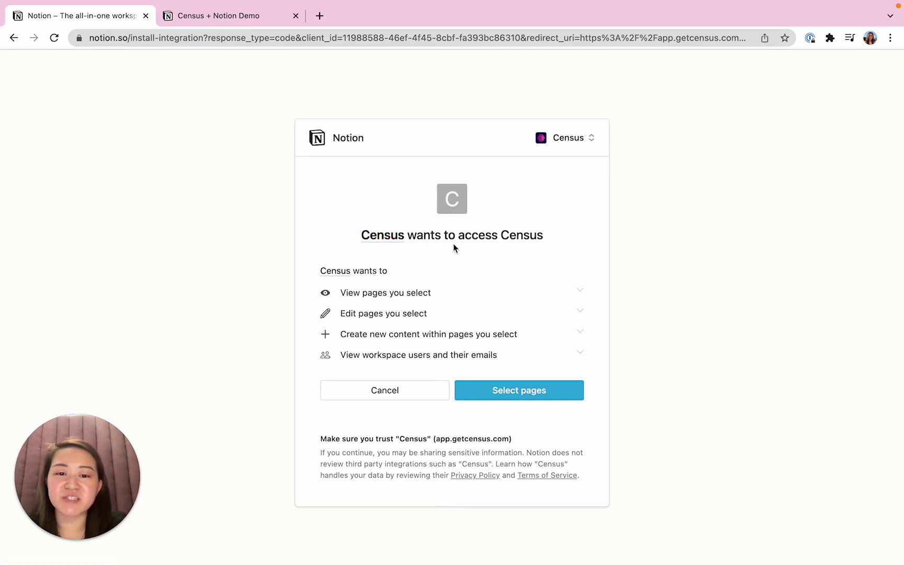
- Select which Notion pages Census may access and review the page list
{"action": "left_click", "coordinate": [541, 393]}
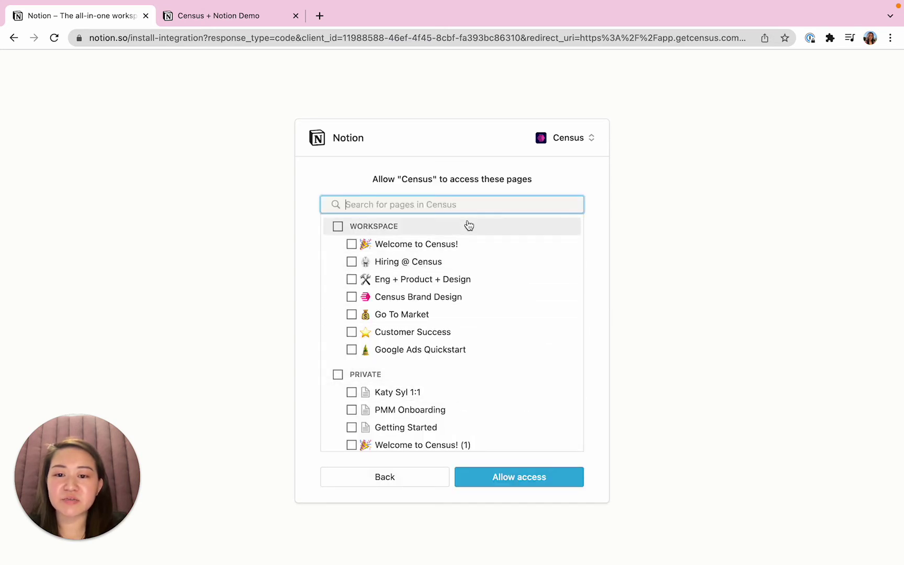
{"action": "scroll", "coordinate": [461, 291], "scroll_direction": "down", "scroll_amount": 1}
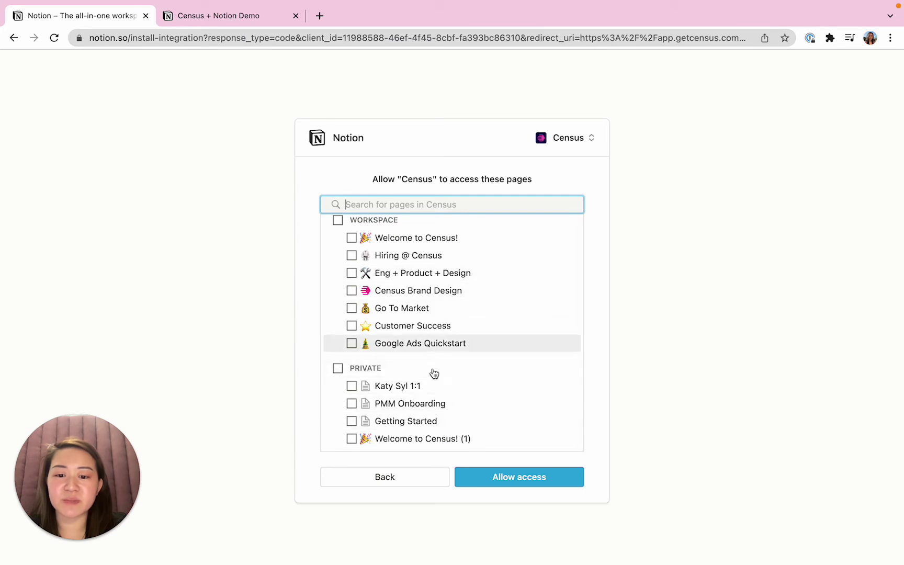
{"action": "scroll", "coordinate": [505, 369], "scroll_direction": "up", "scroll_amount": 1}
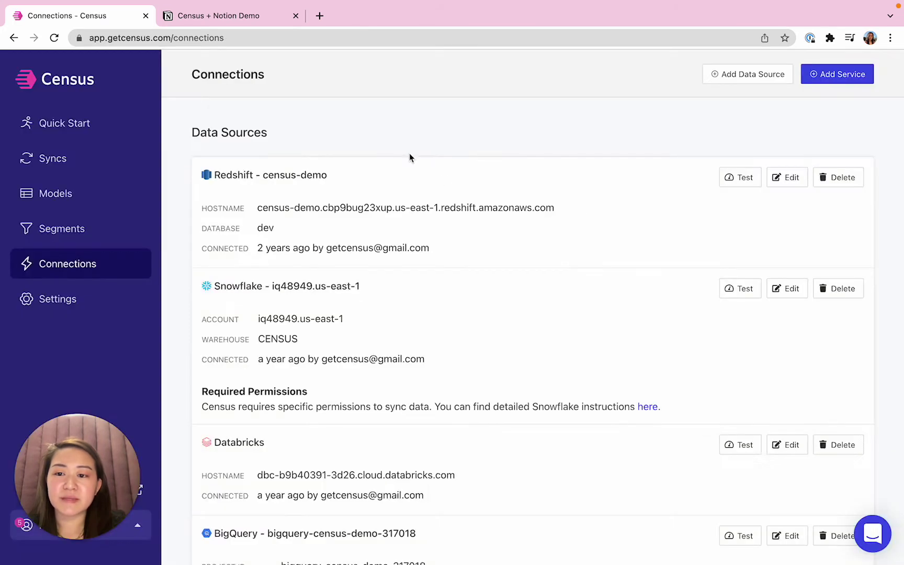
- Create a new sync using Notion Demo Model as its source
{"action": "left_click", "coordinate": [86, 166]}
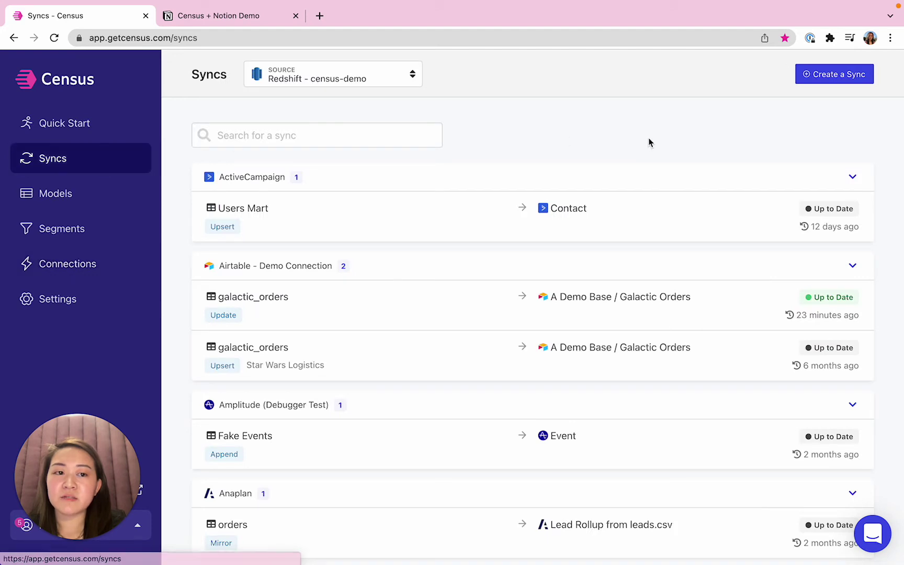
{"action": "left_click", "coordinate": [836, 75]}
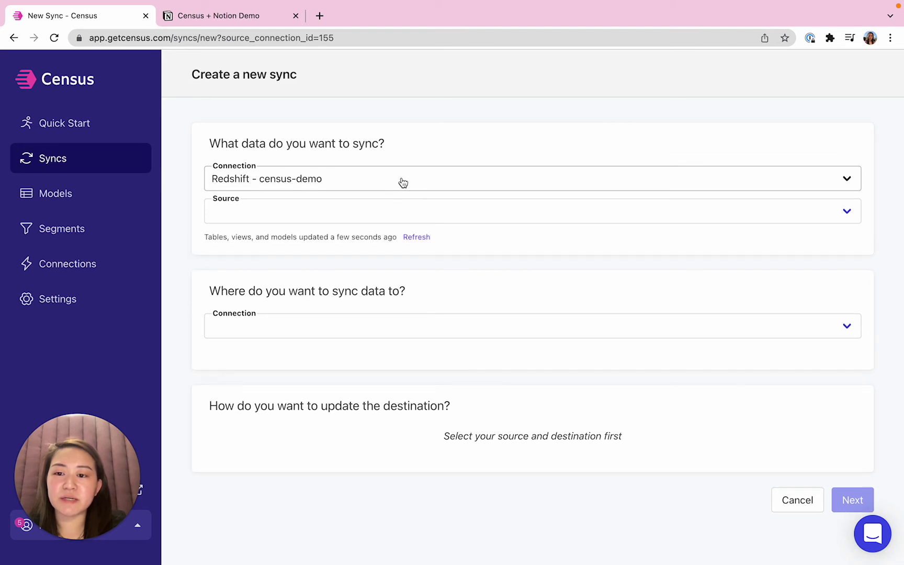
{"action": "left_click", "coordinate": [373, 216]}
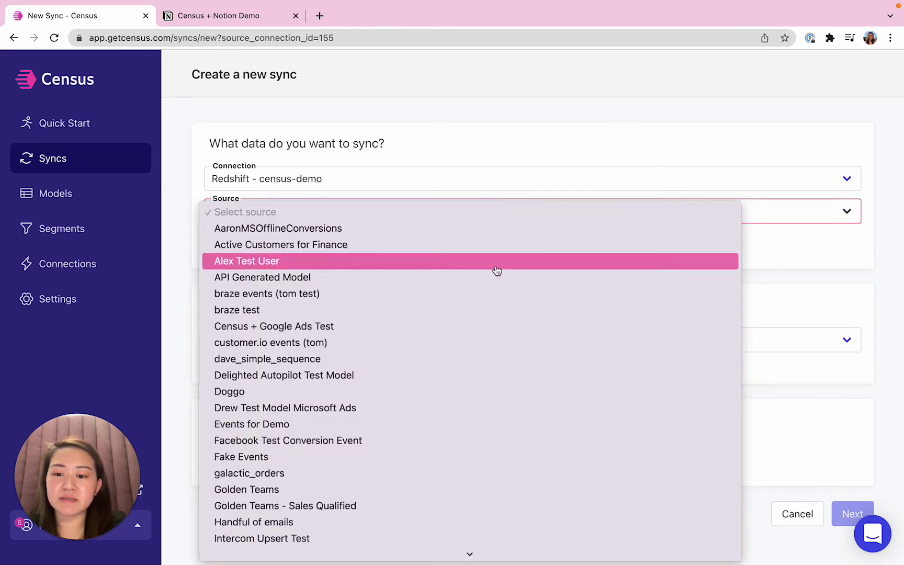
{"action": "scroll", "coordinate": [497, 270], "scroll_direction": "down", "scroll_amount": 10}
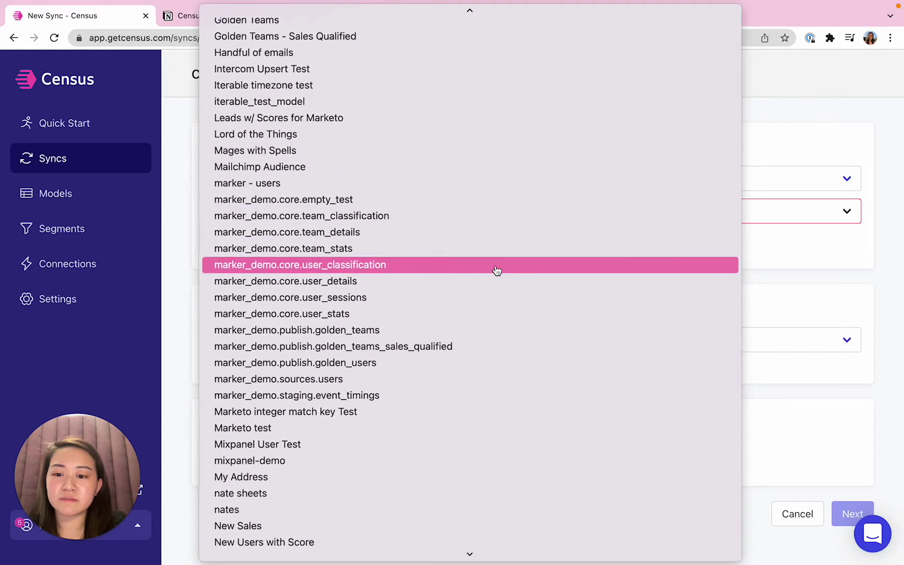
{"action": "scroll", "coordinate": [496, 270], "scroll_direction": "down", "scroll_amount": 6}
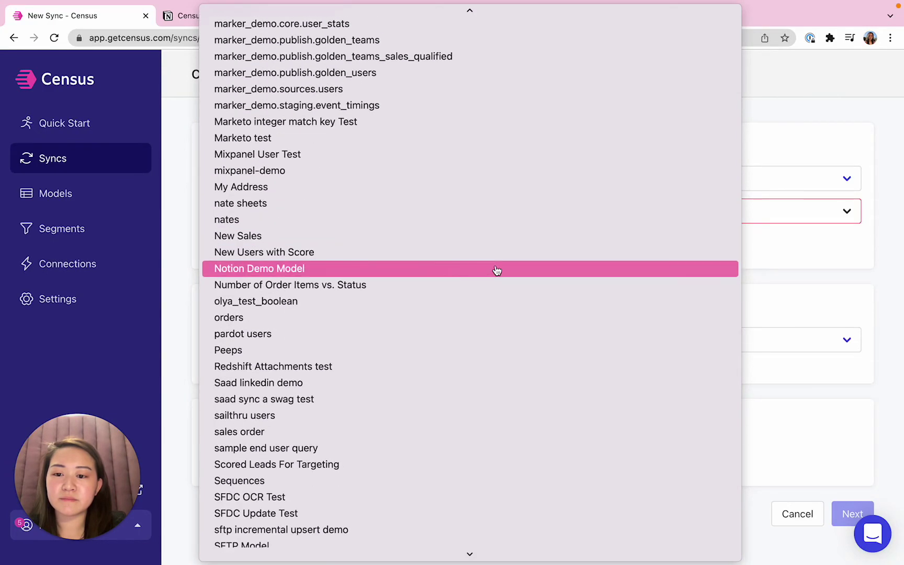
{"action": "left_click", "coordinate": [449, 277]}
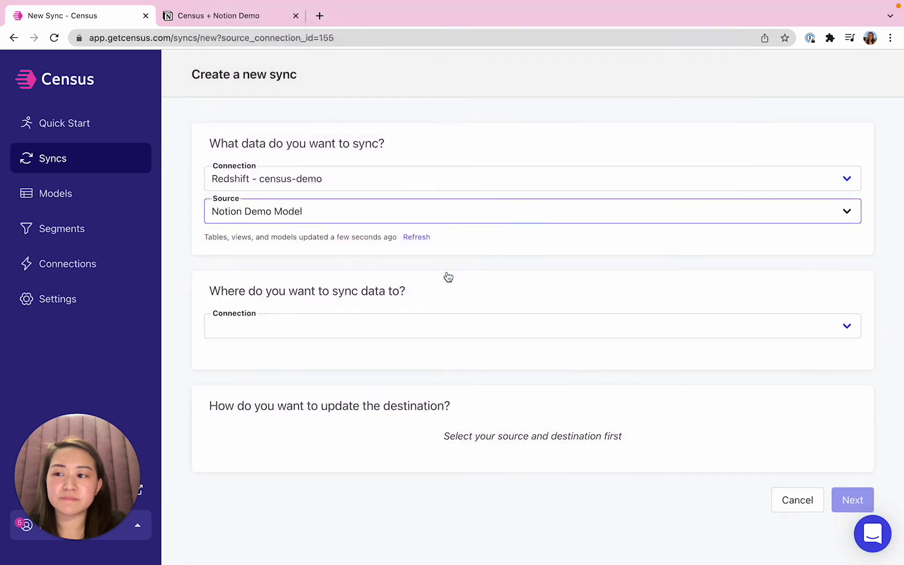
- Choose Notion as the sync's destination connection
{"action": "scroll", "coordinate": [442, 275], "scroll_direction": "down", "scroll_amount": 2}
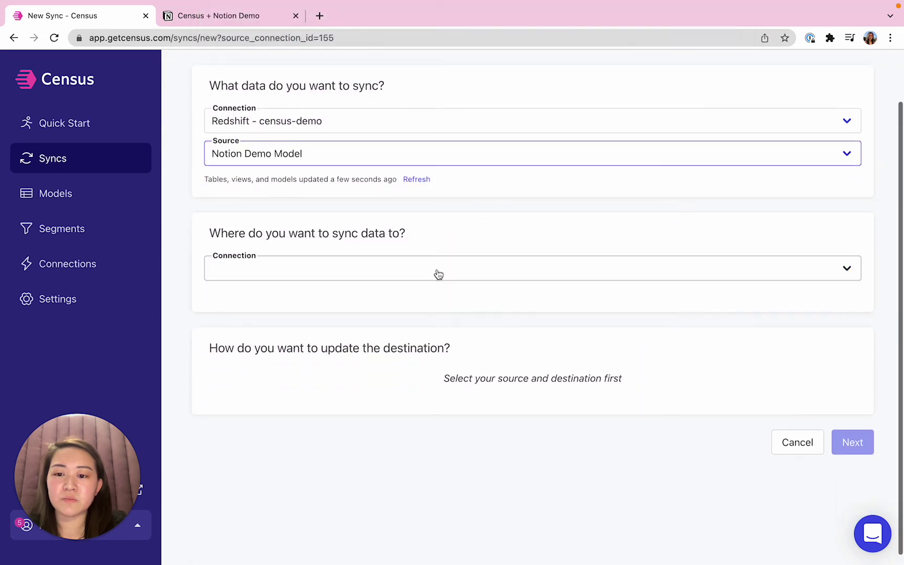
{"action": "left_click", "coordinate": [392, 273]}
{"action": "scroll", "coordinate": [393, 274], "scroll_direction": "down", "scroll_amount": 5}
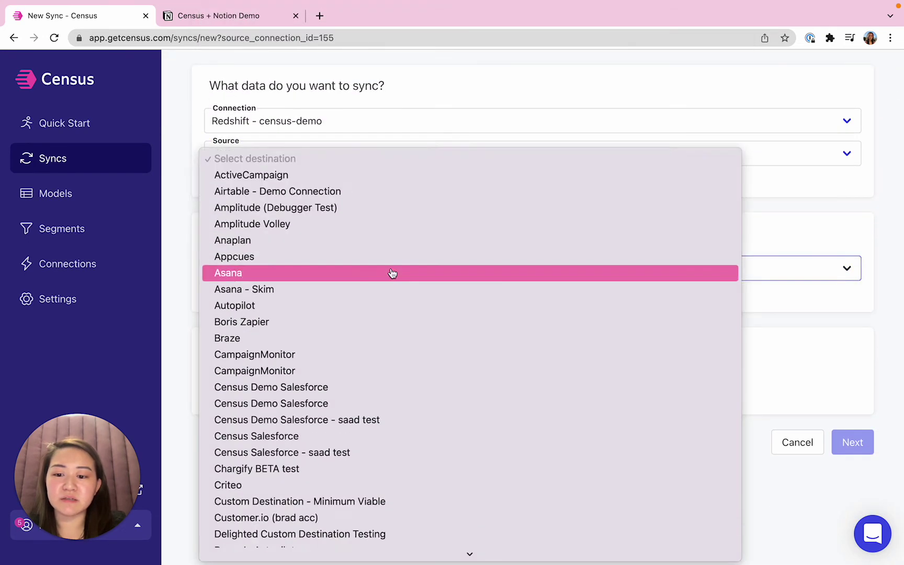
{"action": "scroll", "coordinate": [393, 273], "scroll_direction": "down", "scroll_amount": 15}
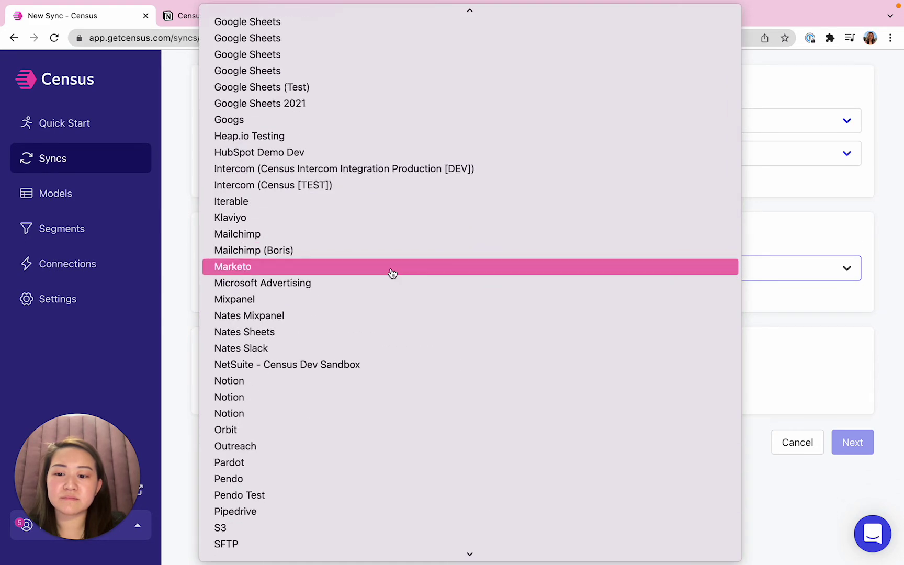
{"action": "left_click", "coordinate": [331, 386]}
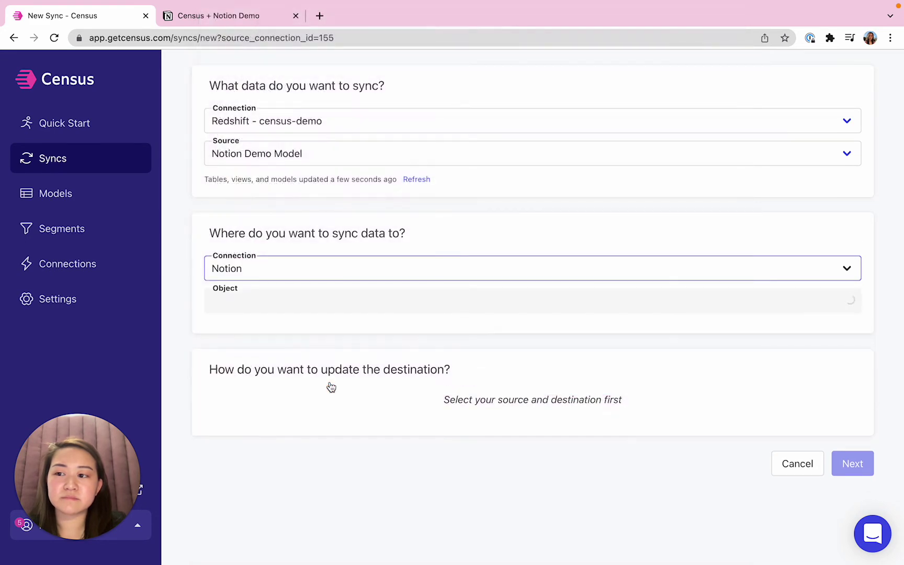
- Set the sync to Update or Create, matching customer_name to Customer Name
{"action": "scroll", "coordinate": [389, 308], "scroll_direction": "down", "scroll_amount": 3}
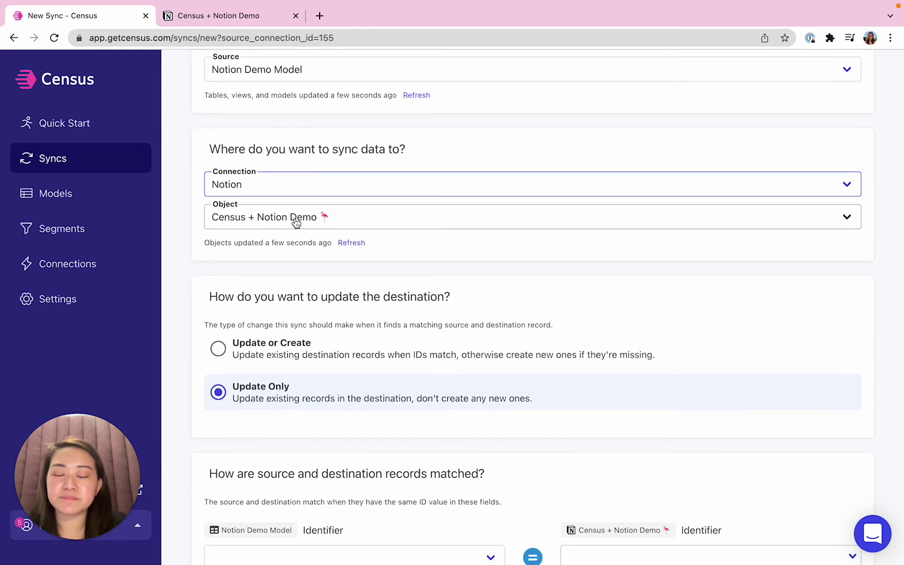
{"action": "scroll", "coordinate": [350, 248], "scroll_direction": "down", "scroll_amount": 4}
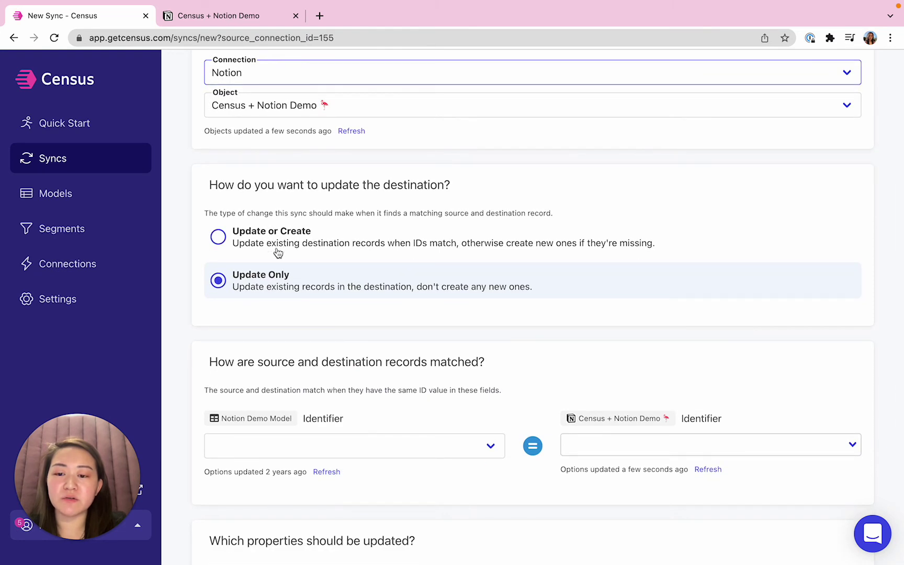
{"action": "left_click", "coordinate": [265, 235]}
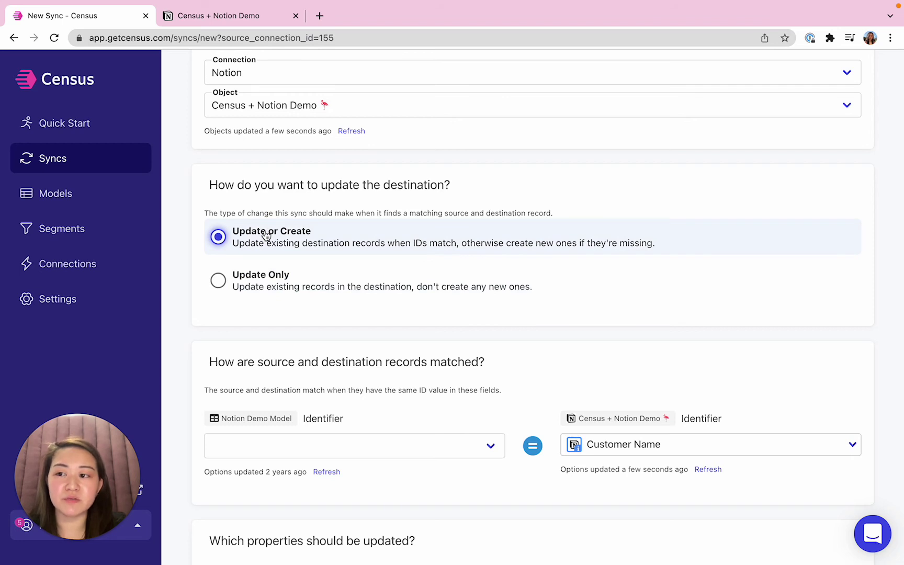
{"action": "scroll", "coordinate": [365, 235], "scroll_direction": "down", "scroll_amount": 6}
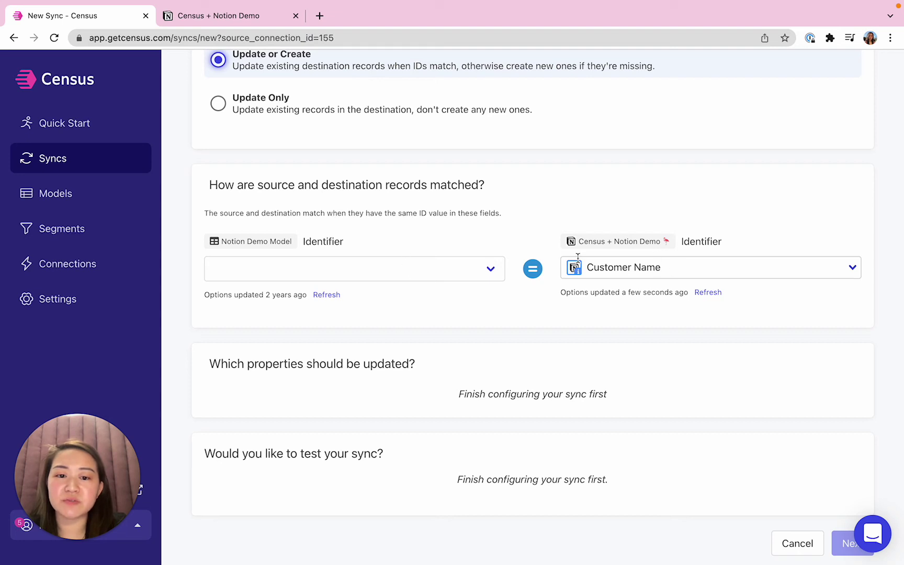
{"action": "left_click", "coordinate": [394, 273]}
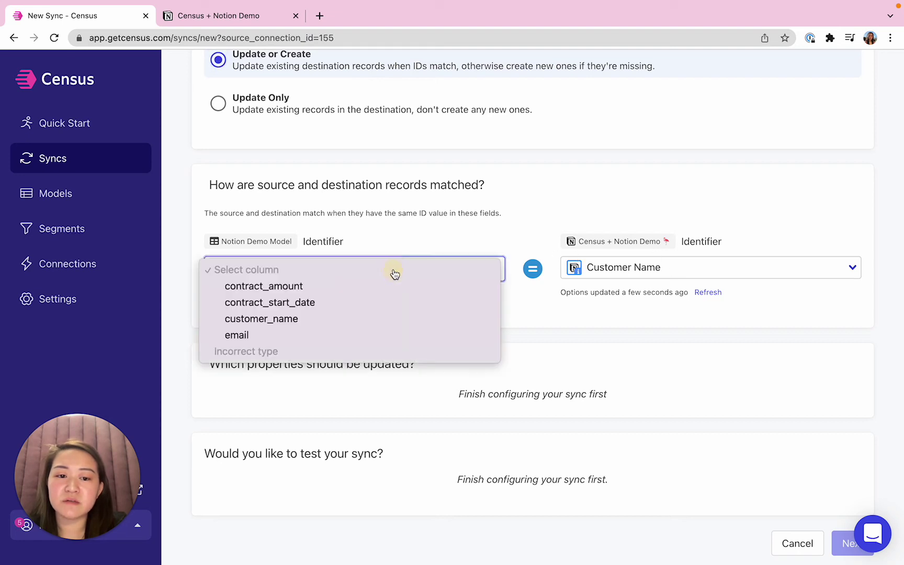
{"action": "left_click", "coordinate": [314, 319]}
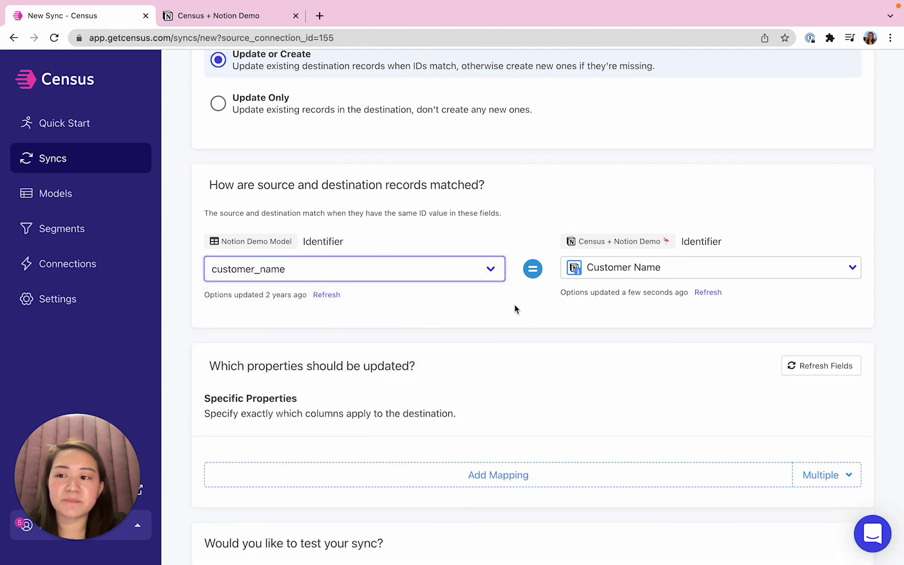
- Add three mappings: contract_amount→Contract Amount, email→Email, contract_start_date→Contract Start Date
{"action": "scroll", "coordinate": [515, 309], "scroll_direction": "down", "scroll_amount": 3}
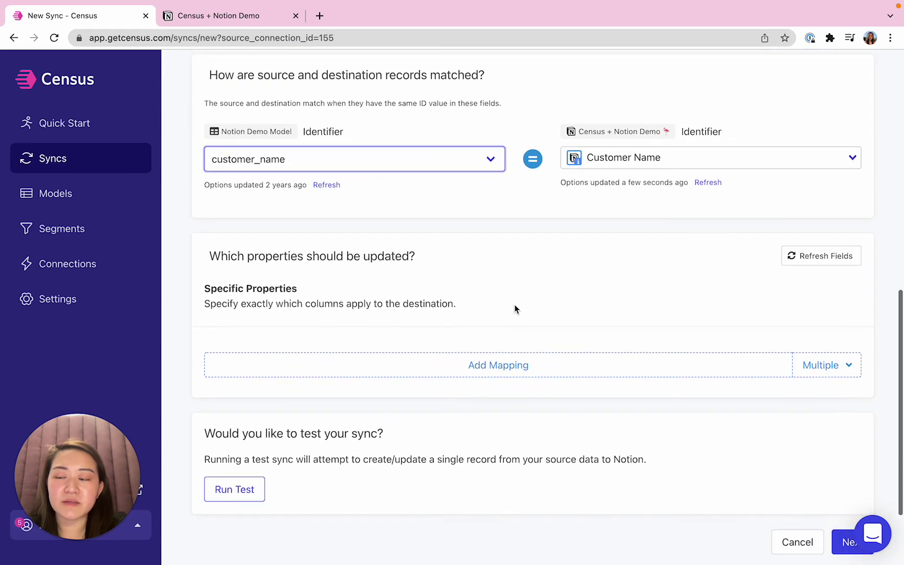
{"action": "scroll", "coordinate": [497, 346], "scroll_direction": "down", "scroll_amount": 2}
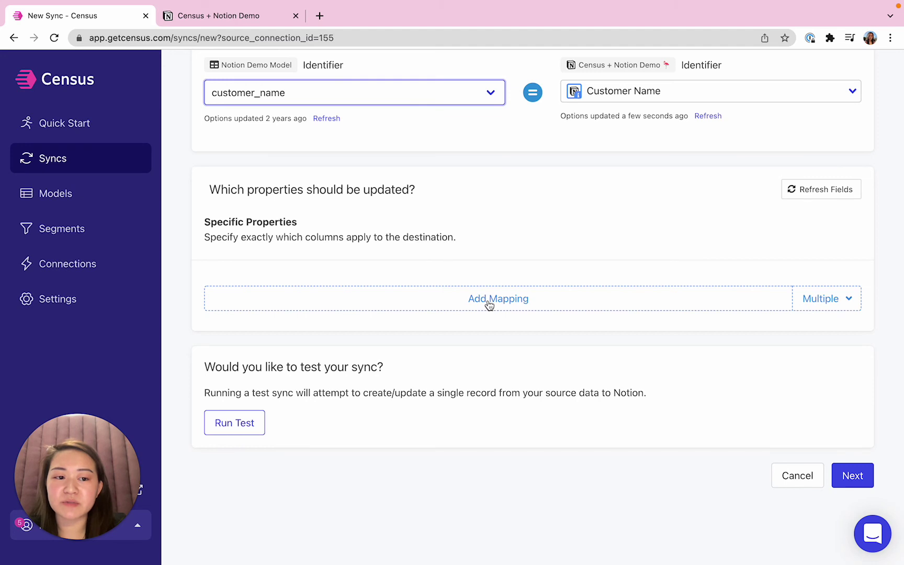
{"action": "left_click", "coordinate": [489, 304]}
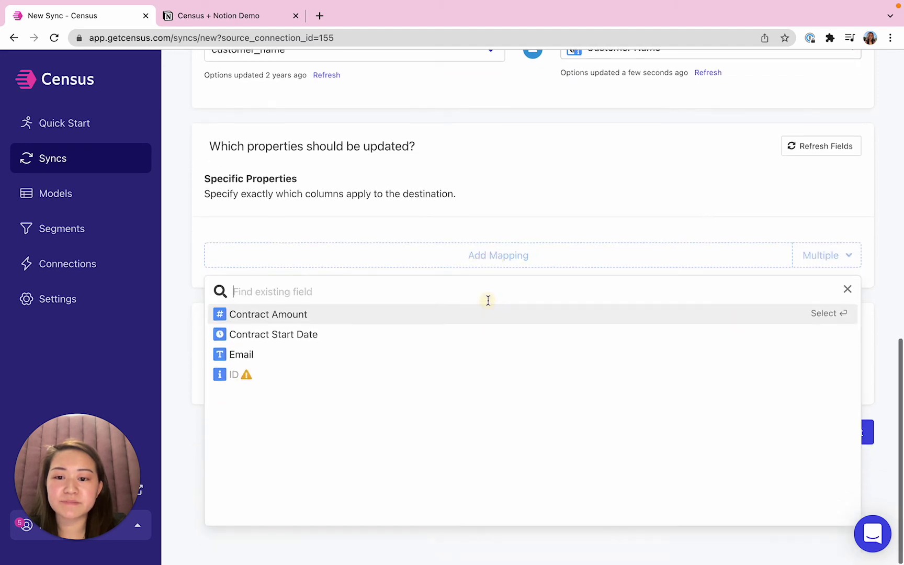
{"action": "left_click", "coordinate": [317, 316]}
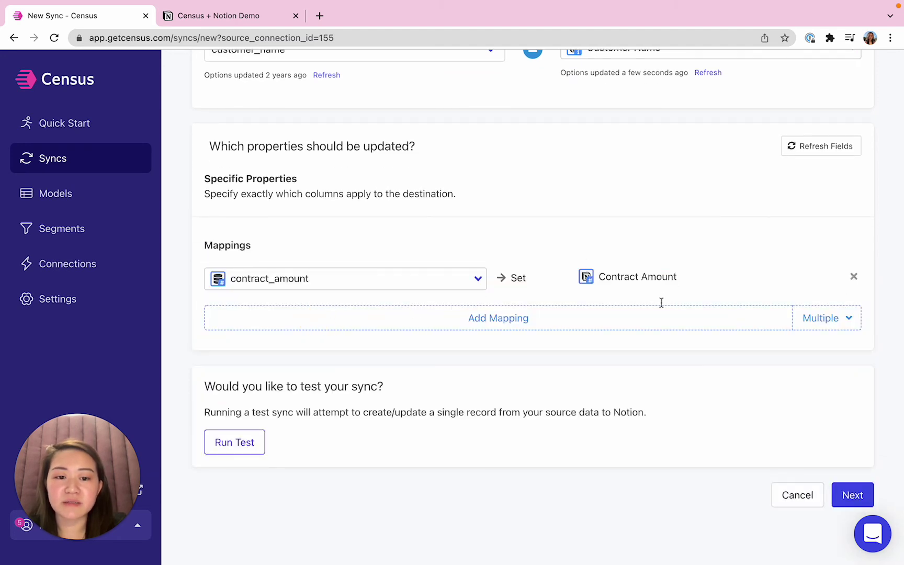
{"action": "left_click", "coordinate": [497, 317]}
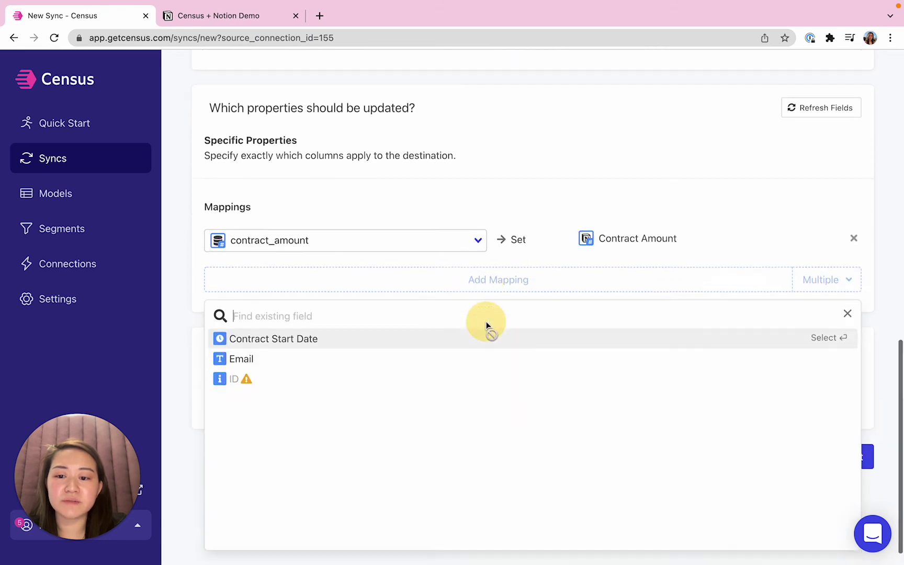
{"action": "left_click", "coordinate": [325, 333]}
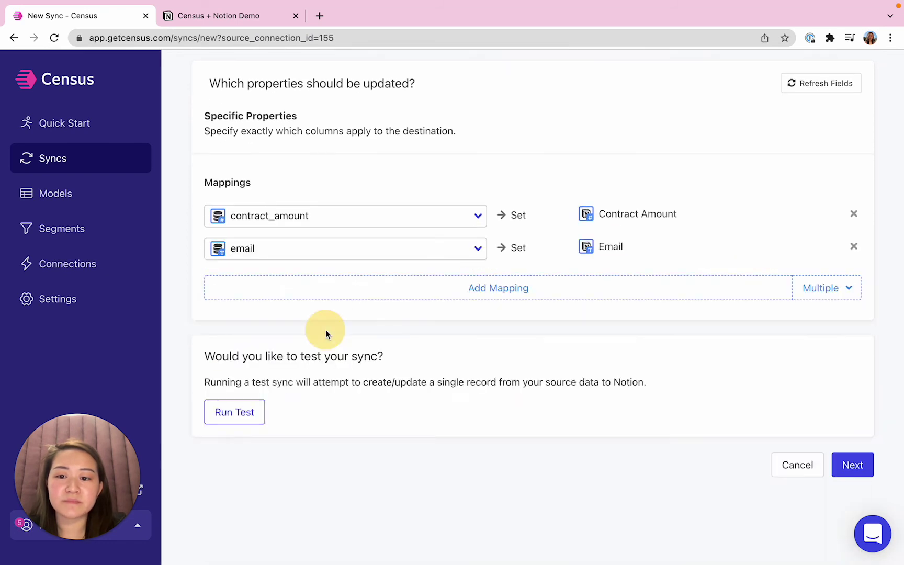
{"action": "left_click", "coordinate": [456, 294]}
{"action": "left_click", "coordinate": [377, 347]}
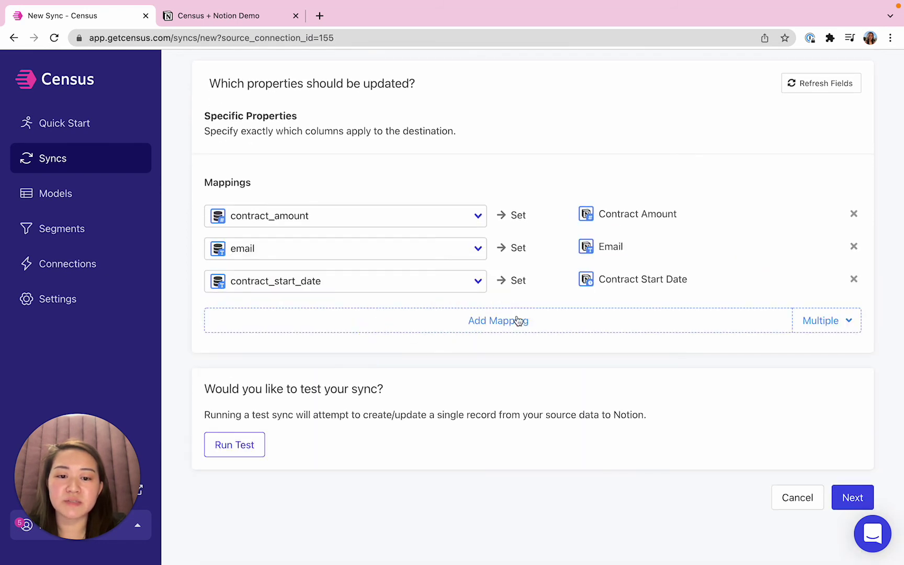
{"action": "scroll", "coordinate": [598, 304], "scroll_direction": "down", "scroll_amount": 2}
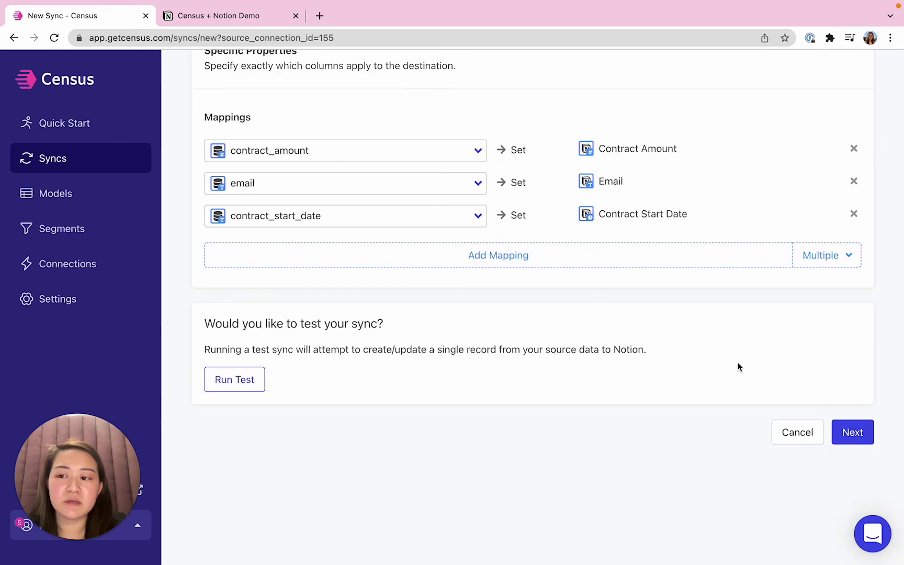
- Confirm the sync details, enable 'Run a sync now?', and create the sync
{"action": "left_click", "coordinate": [861, 432]}
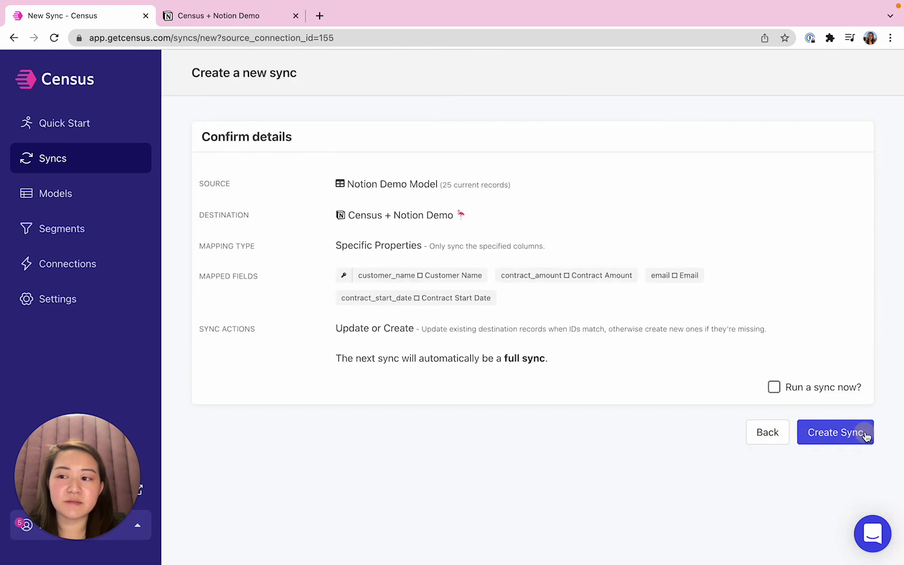
{"action": "left_click", "coordinate": [774, 387]}
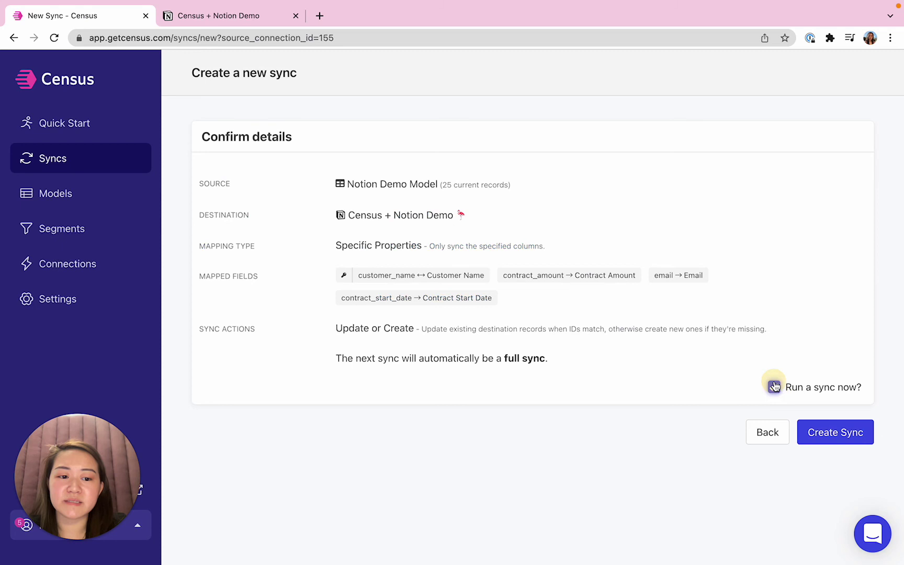
{"action": "left_click", "coordinate": [844, 434]}
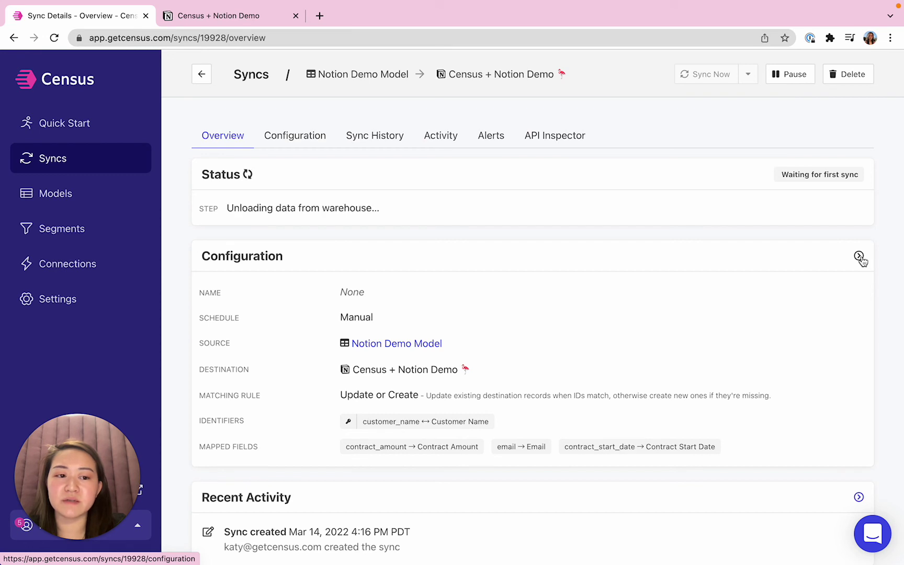
- Keep the schedule Manual, check the 25 updated records, then view the populated Notion table
{"action": "left_click", "coordinate": [859, 257]}
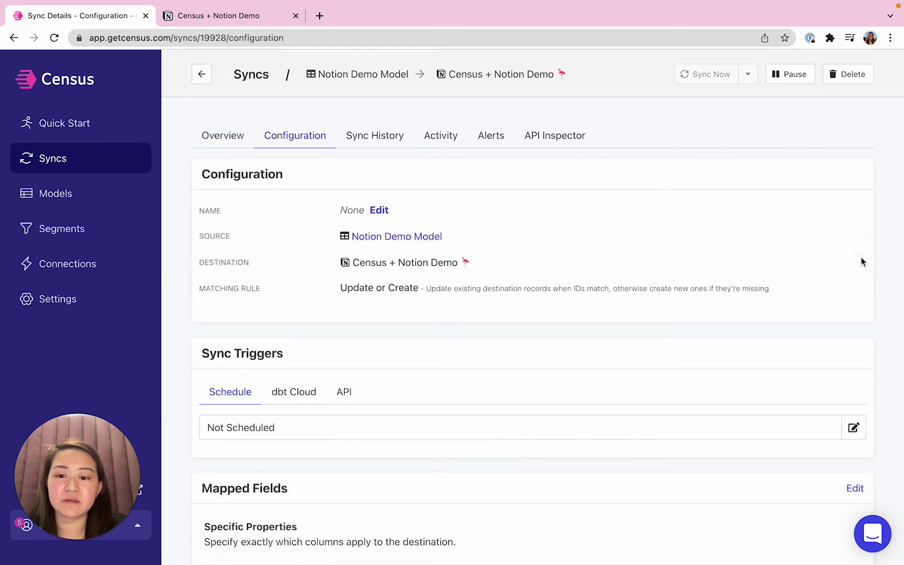
{"action": "scroll", "coordinate": [630, 348], "scroll_direction": "down", "scroll_amount": 3}
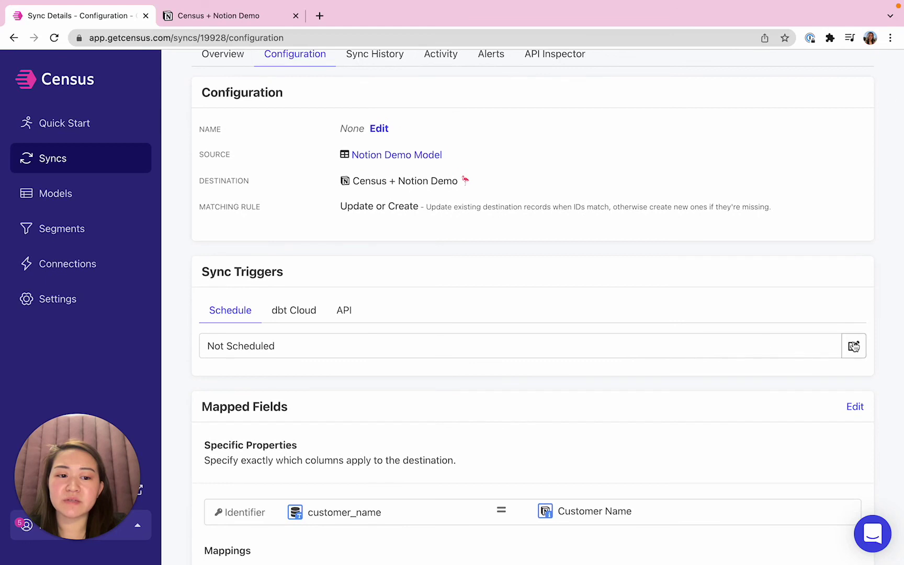
{"action": "left_click", "coordinate": [853, 346]}
{"action": "left_click", "coordinate": [418, 297]}
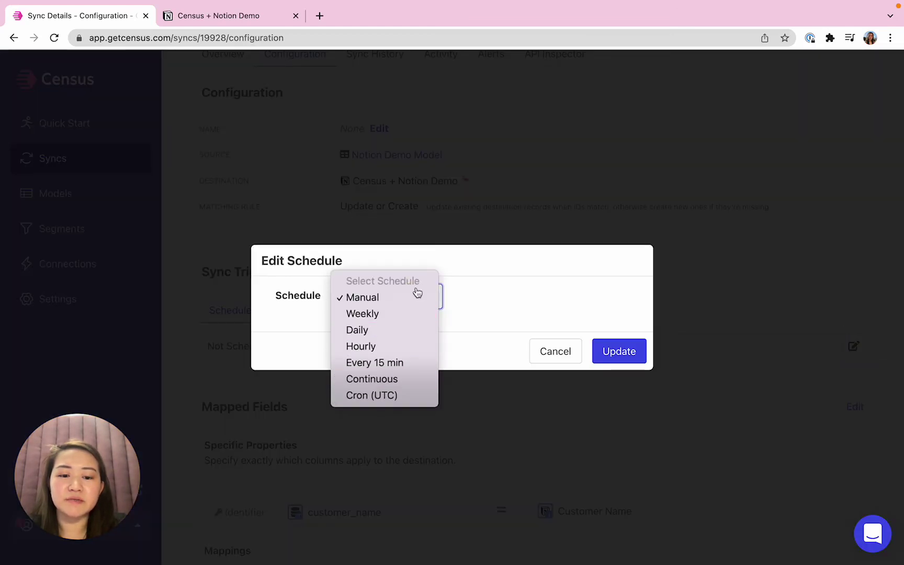
{"action": "left_click", "coordinate": [543, 360]}
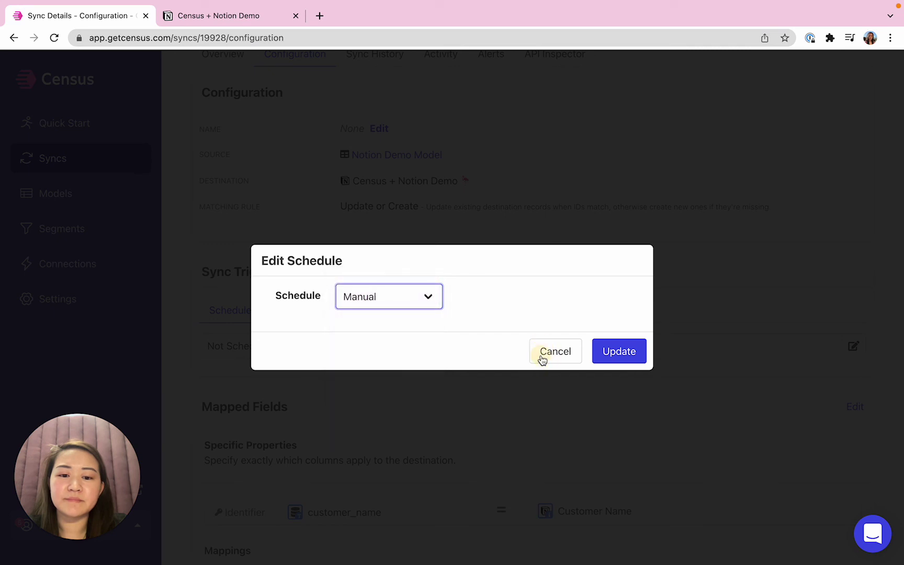
{"action": "left_click", "coordinate": [541, 358]}
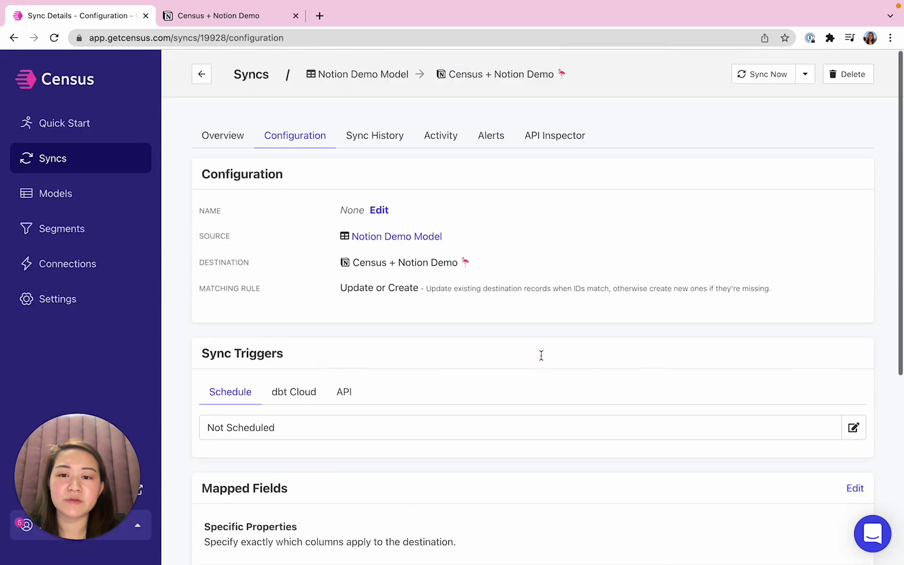
{"action": "left_click", "coordinate": [212, 138]}
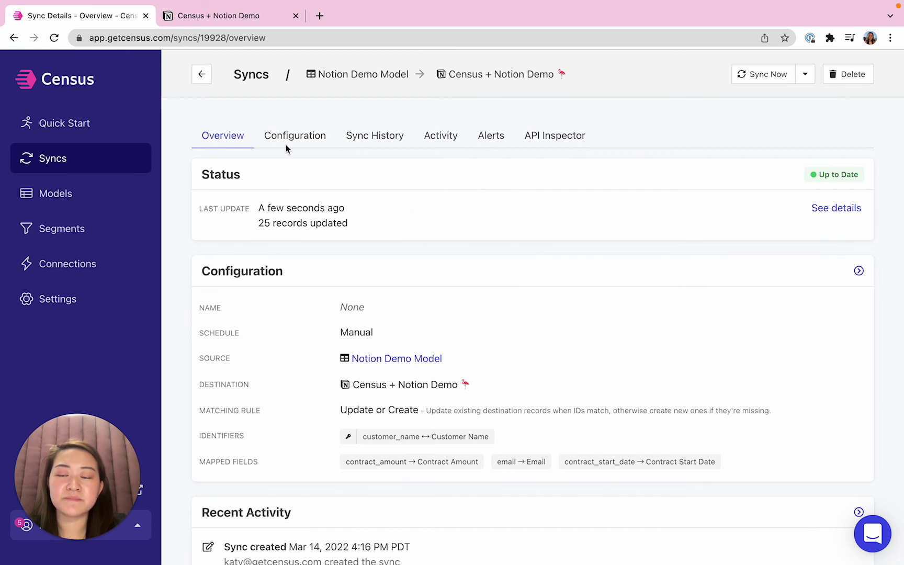
{"action": "left_click", "coordinate": [248, 19]}
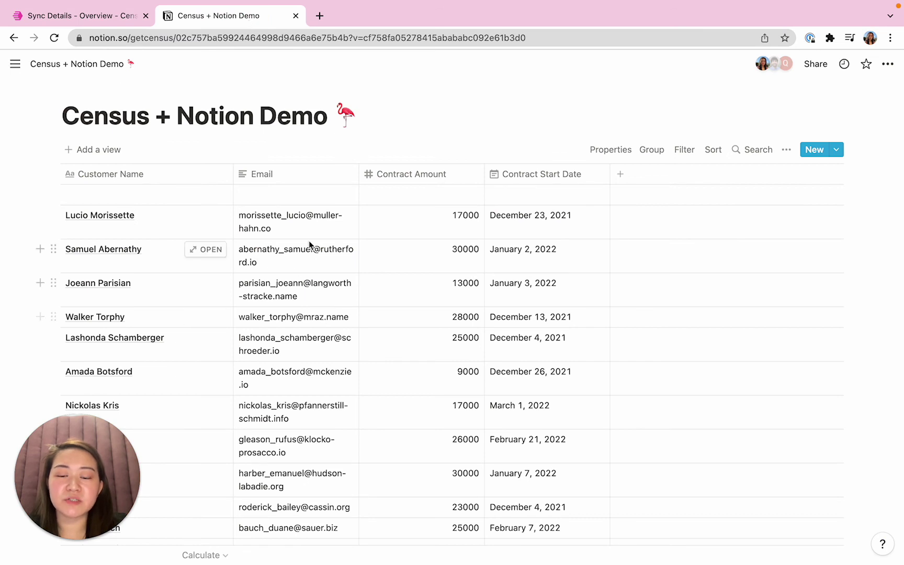
{"action": "scroll", "coordinate": [309, 244], "scroll_direction": "down", "scroll_amount": 2}
{"action": "scroll", "coordinate": [309, 244], "scroll_direction": "up", "scroll_amount": 2}
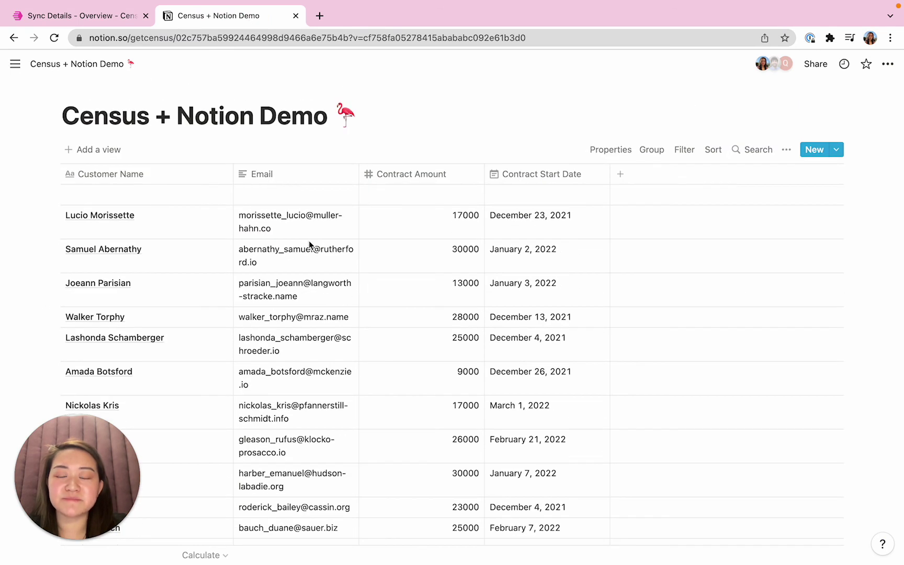